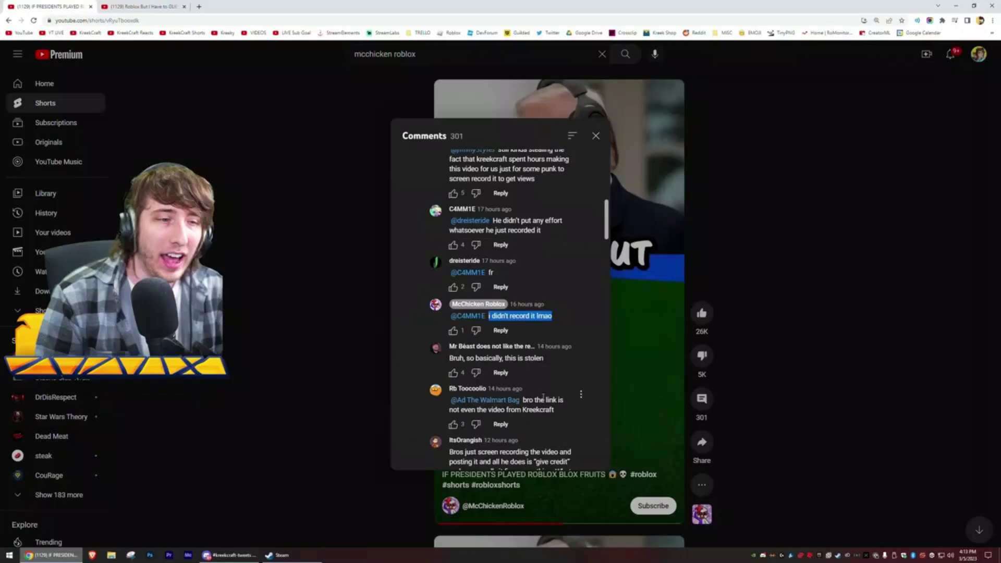
scroll(544, 396, "down", 2)
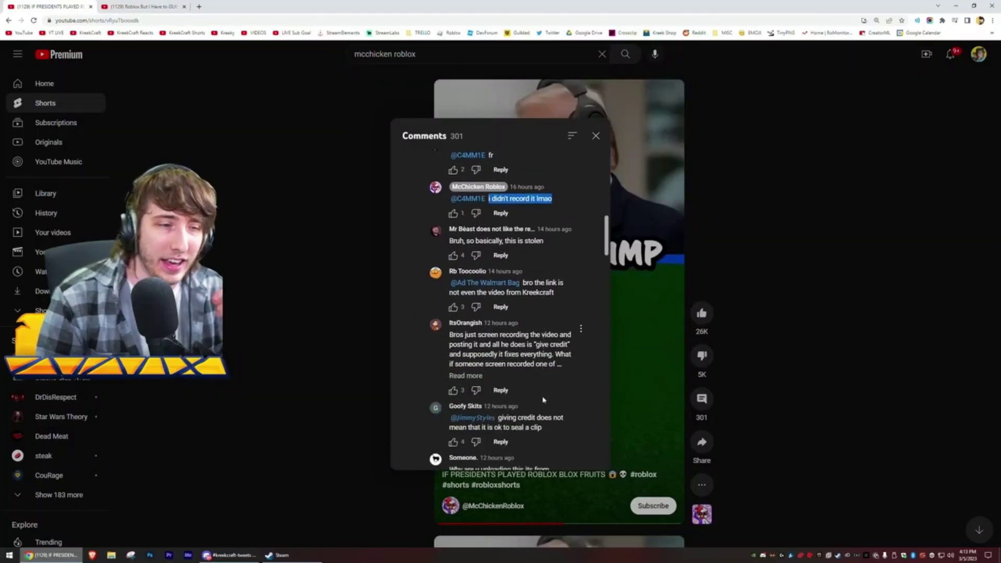
scroll(544, 397, "down", 2)
scroll(544, 397, "down", 2)
scroll(544, 397, "down", 2)
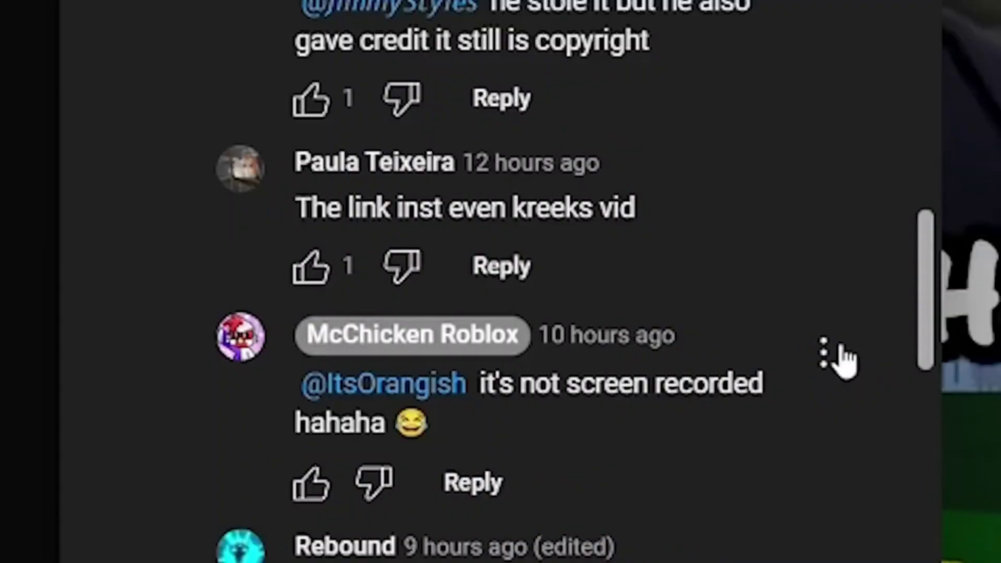
scroll(582, 302, "down", 3)
scroll(826, 374, "down", 2)
scroll(817, 403, "down", 5)
scroll(817, 403, "down", 5)
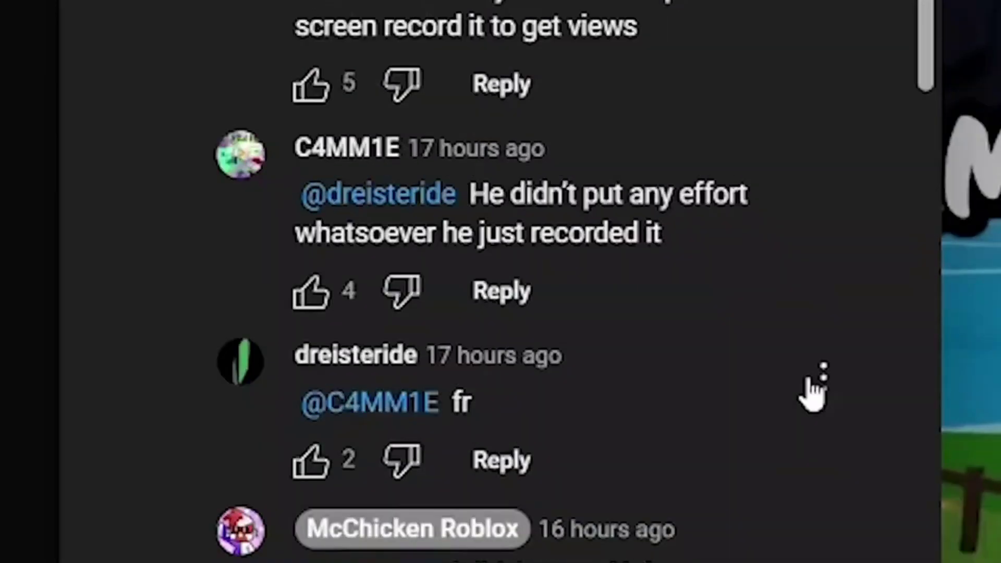